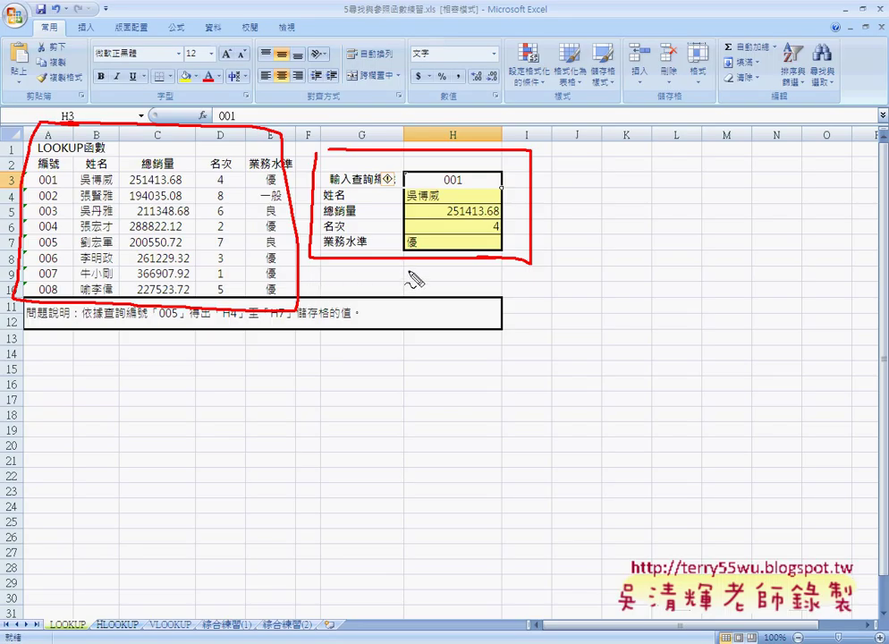
Select the whole sheet, review its Format Cells protection settings, then cancel without changes
key("Escape")
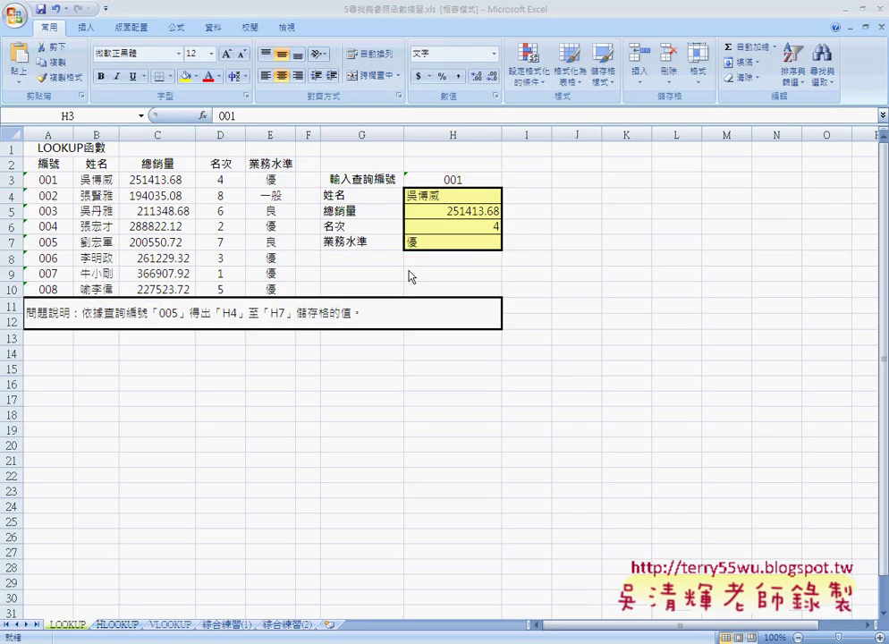
left_click(453, 180)
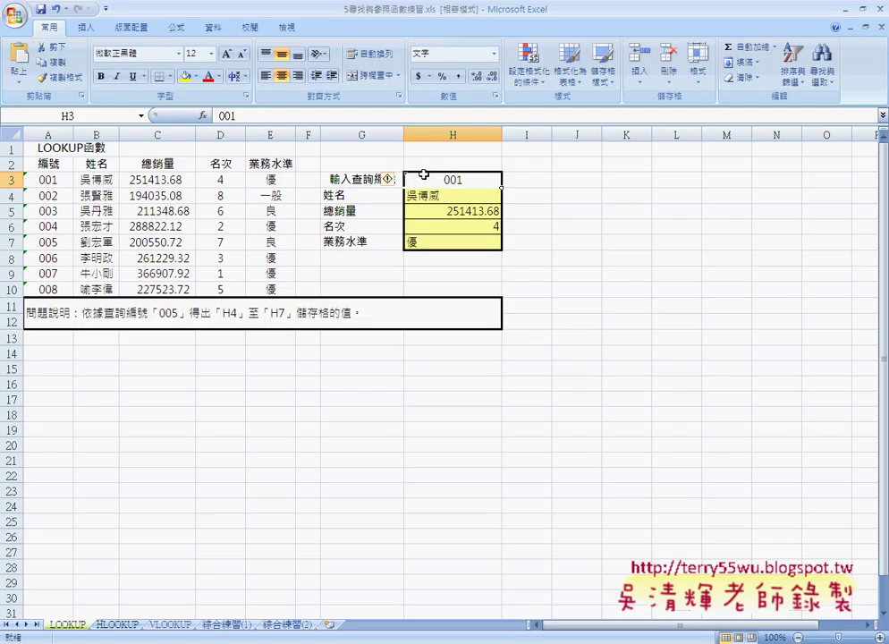
left_click(13, 132)
right_click(108, 195)
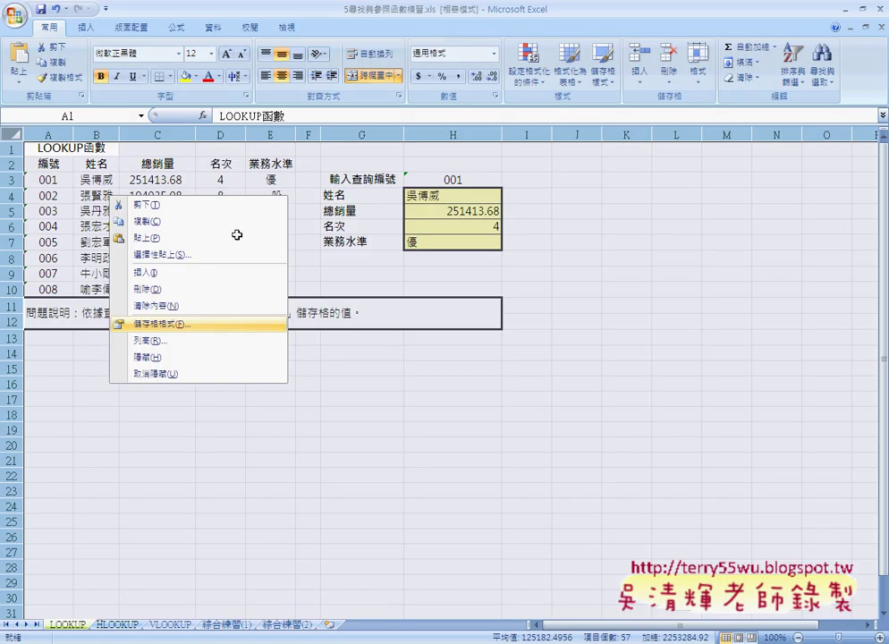
key("Return")
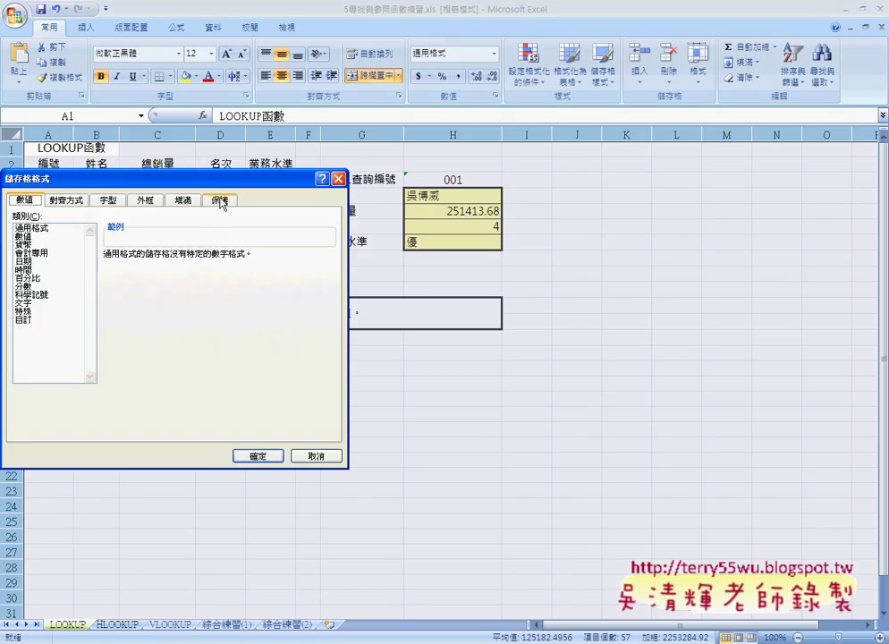
left_click(219, 199)
left_click_drag(210, 179, 289, 194)
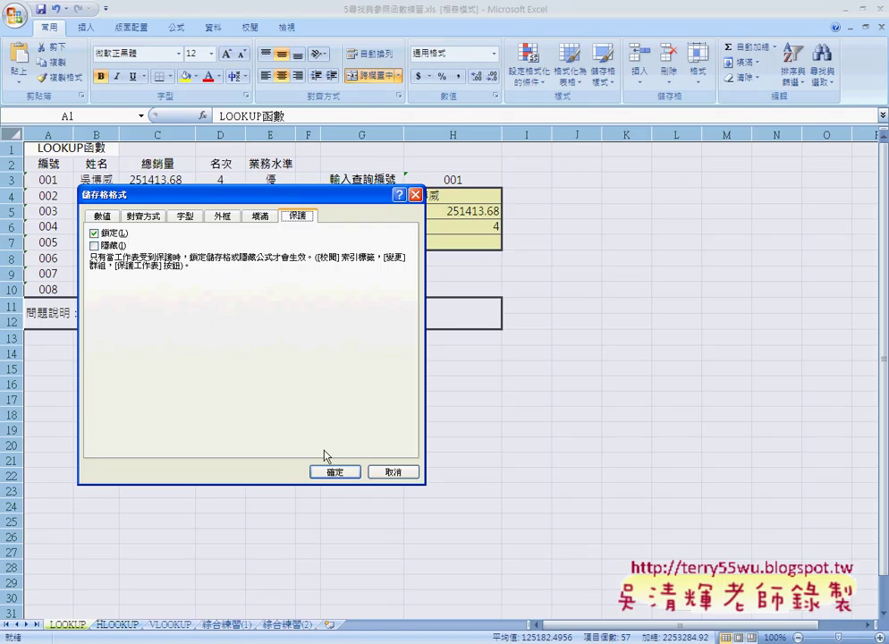
left_click(396, 473)
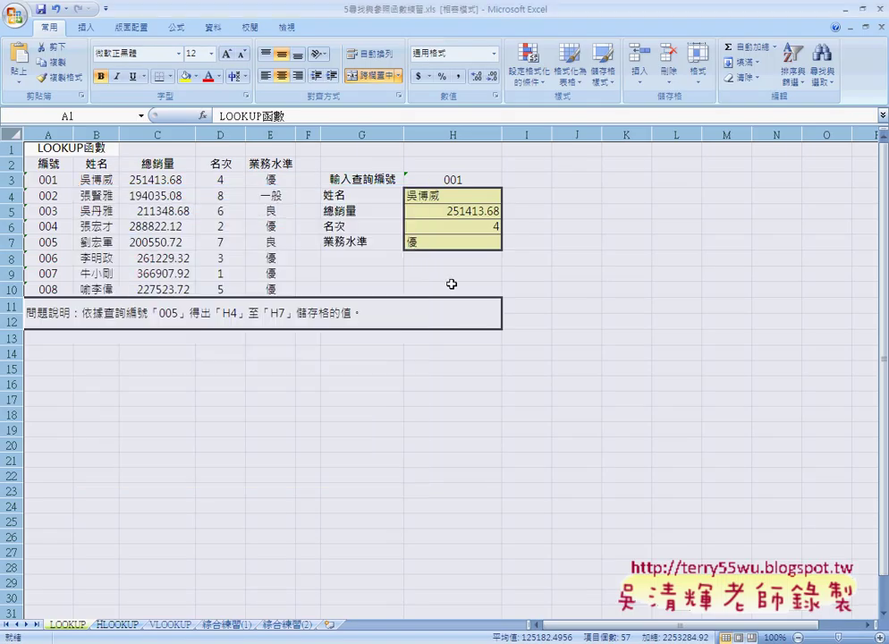
Clear the Locked protection option for cell H3 and apply it
left_click(443, 181)
right_click(443, 181)
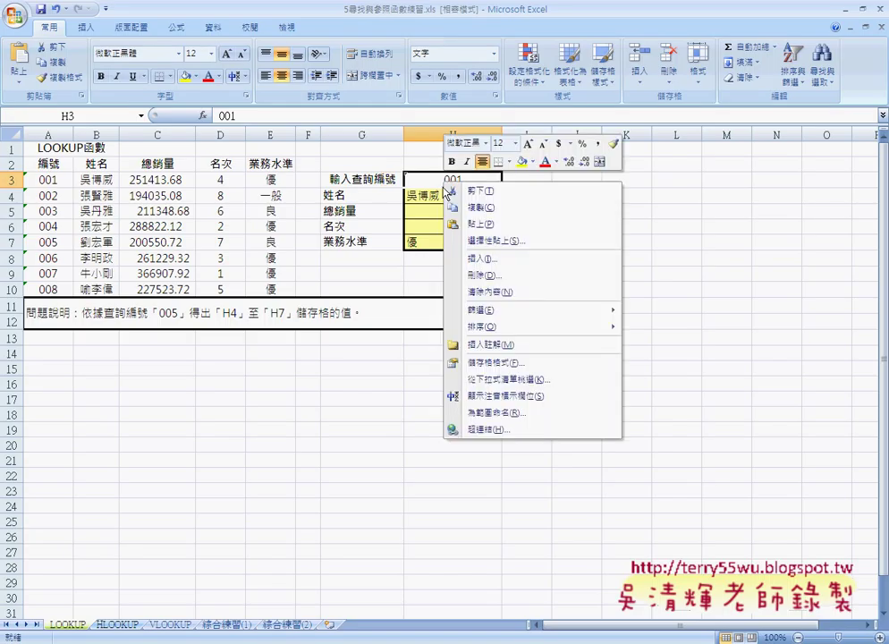
left_click(479, 363)
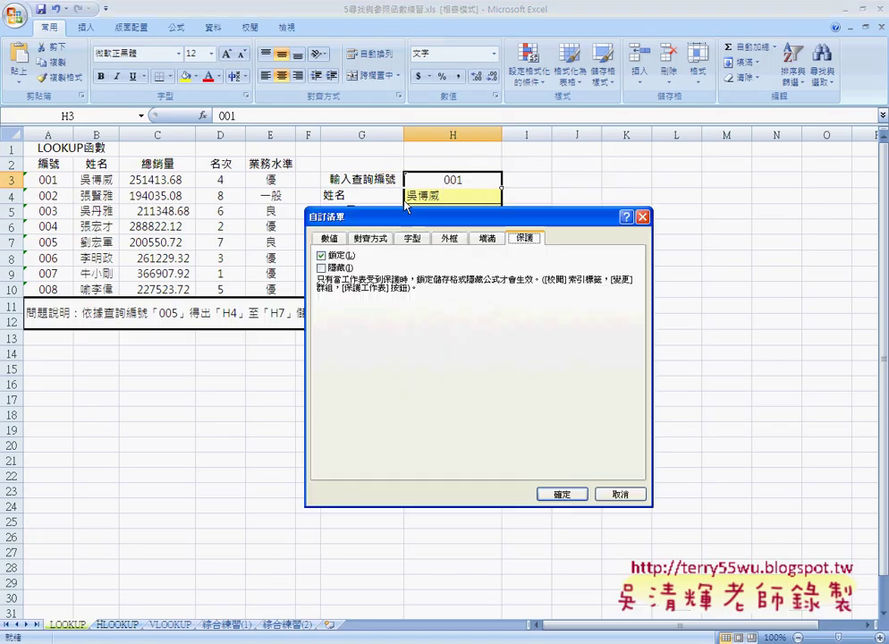
left_click(339, 257)
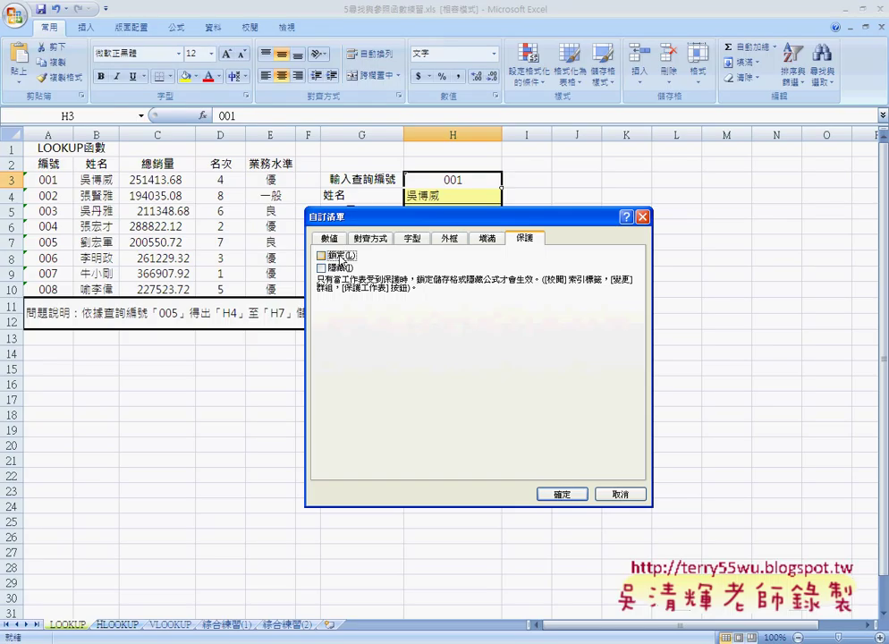
left_click(563, 495)
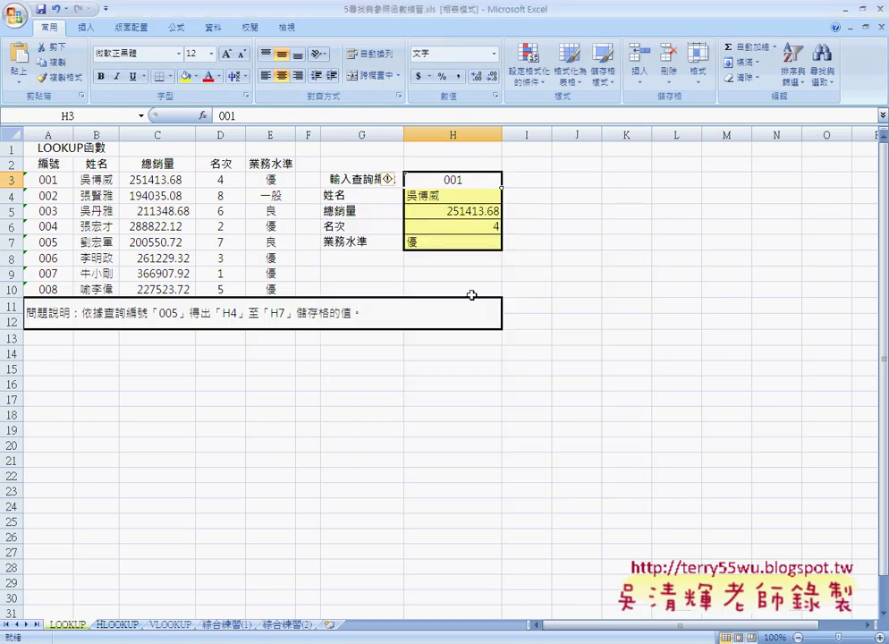
Protect the LOOKUP sheet with default options and no password, then select cell E4
left_click(251, 28)
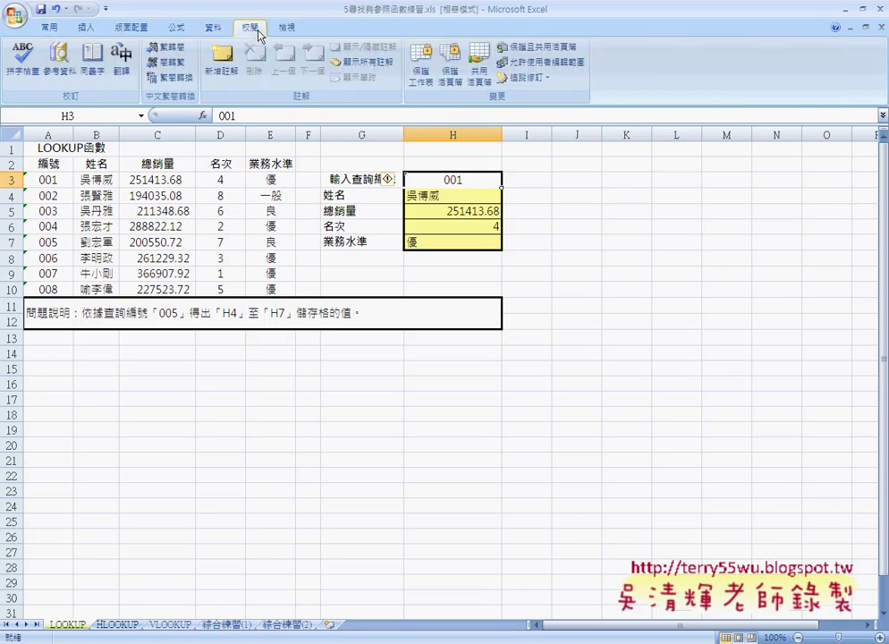
left_click(422, 71)
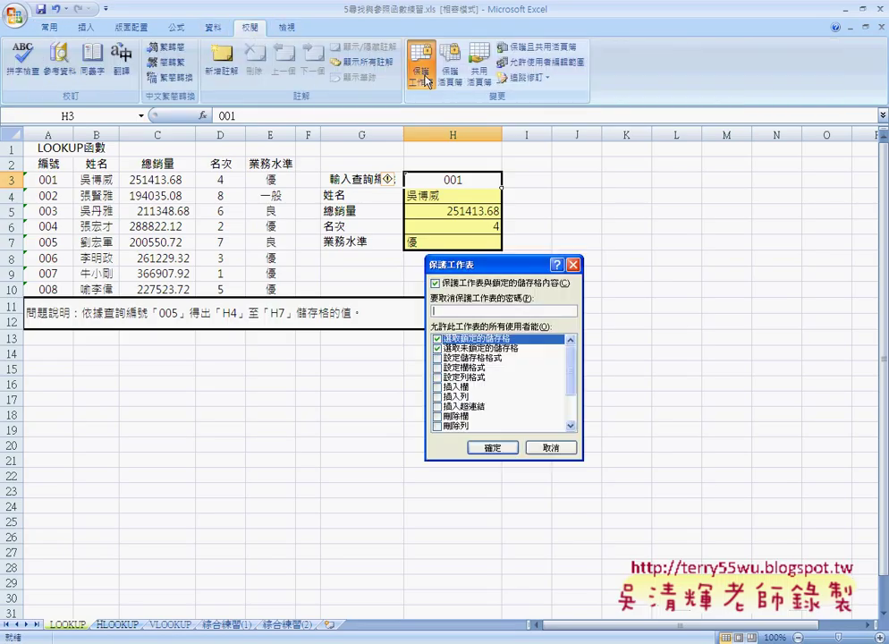
left_click(493, 449)
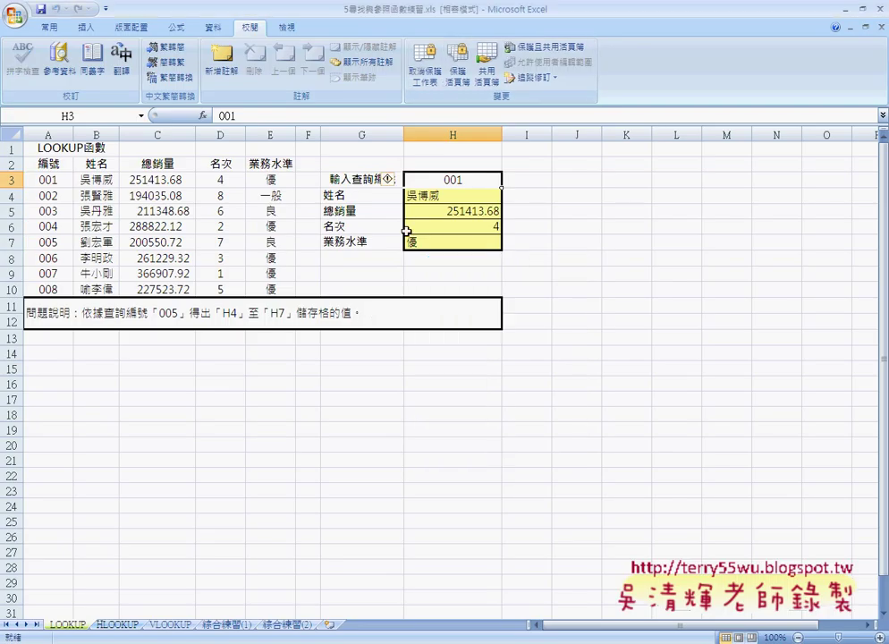
left_click(284, 196)
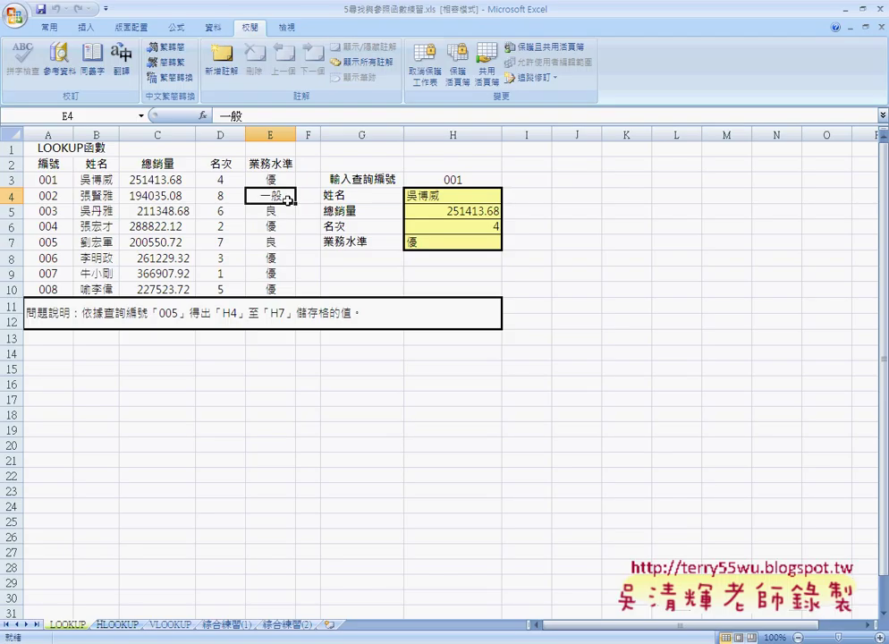
Try editing protected cell C4 and dismiss the protection warning
left_click(157, 195)
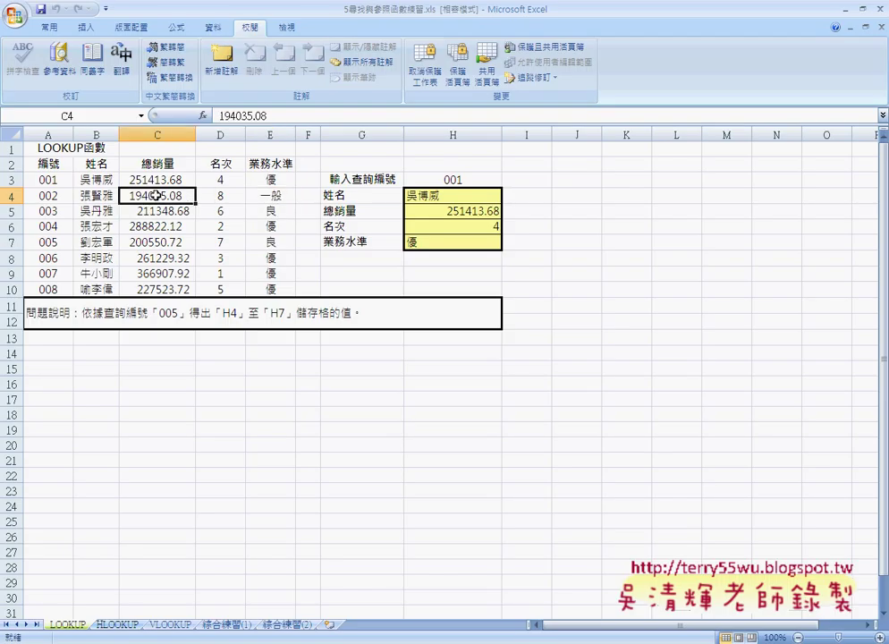
double_click(157, 196)
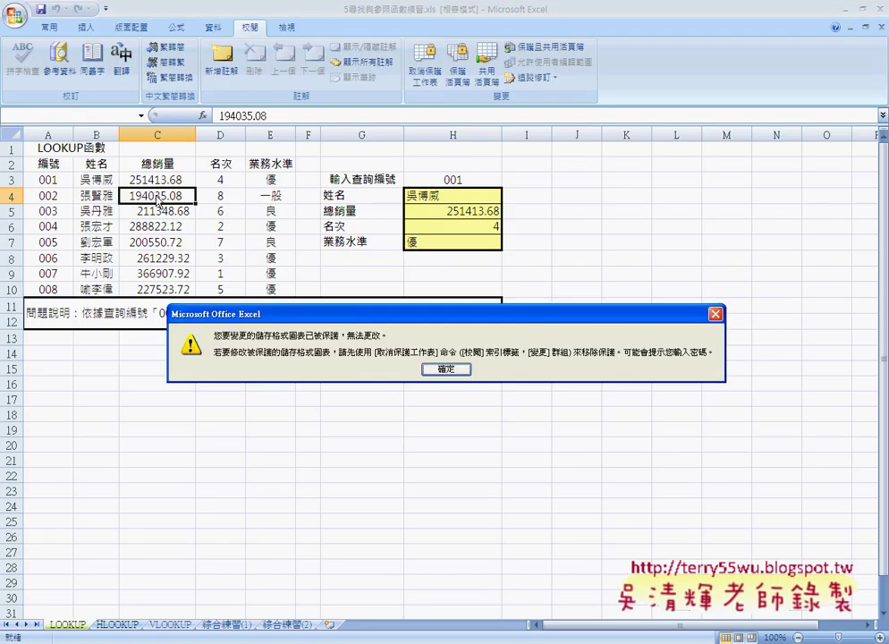
left_click(447, 368)
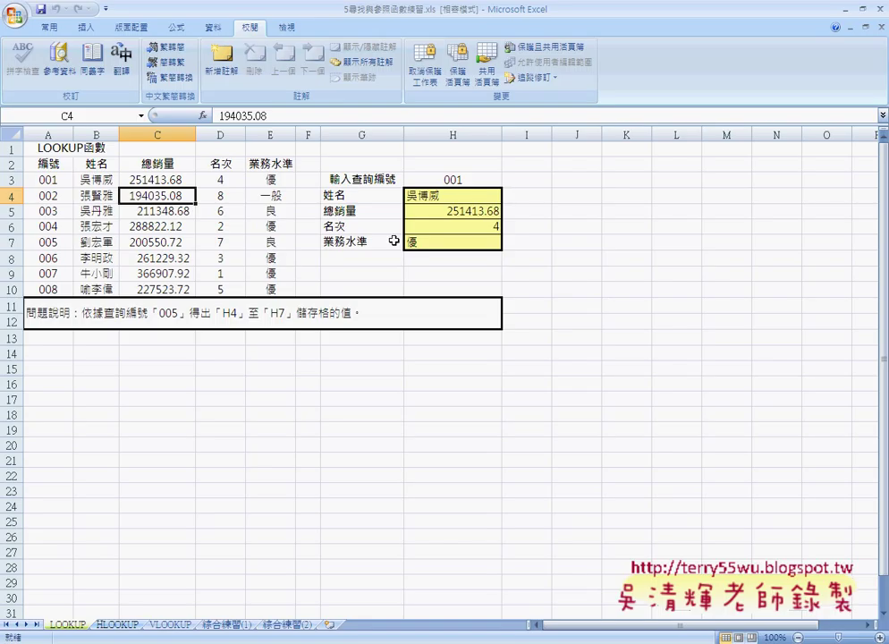
Enter lookup ID 002 in H3, then select the data table range A1:E10
left_click(449, 179)
type("0")
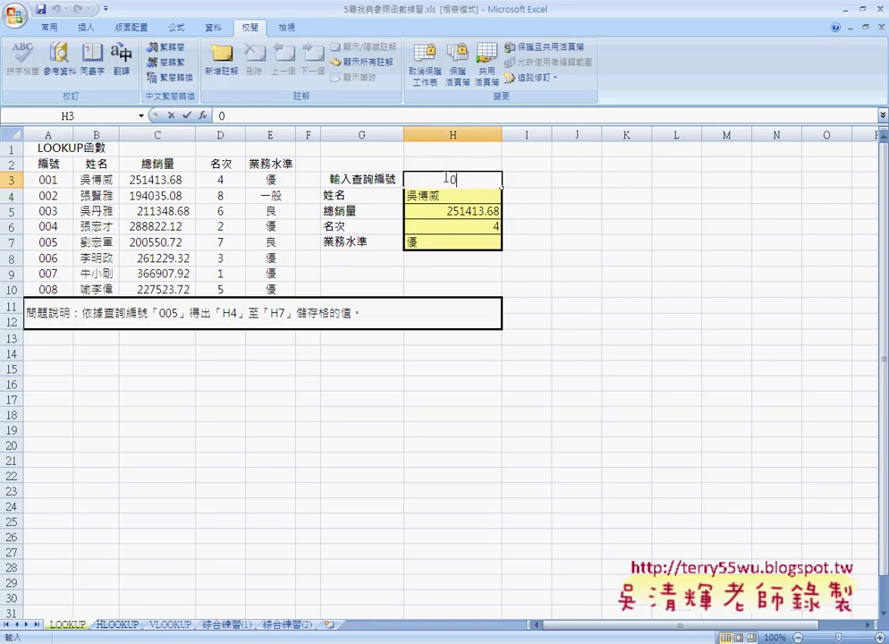
type("02")
key("Return")
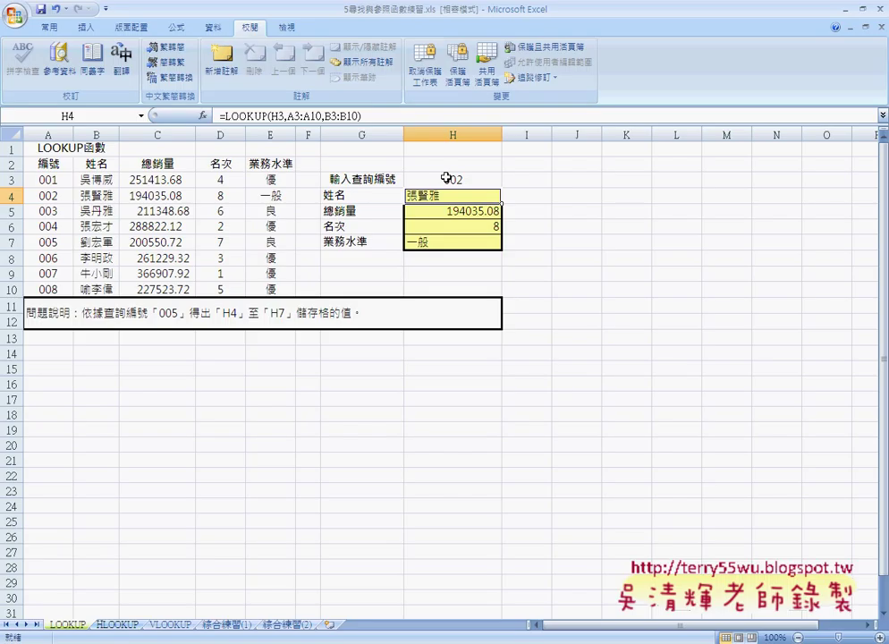
mouse_move(270, 149)
left_mouse_down()
mouse_move(268, 273)
mouse_move(27, 289)
left_mouse_up()
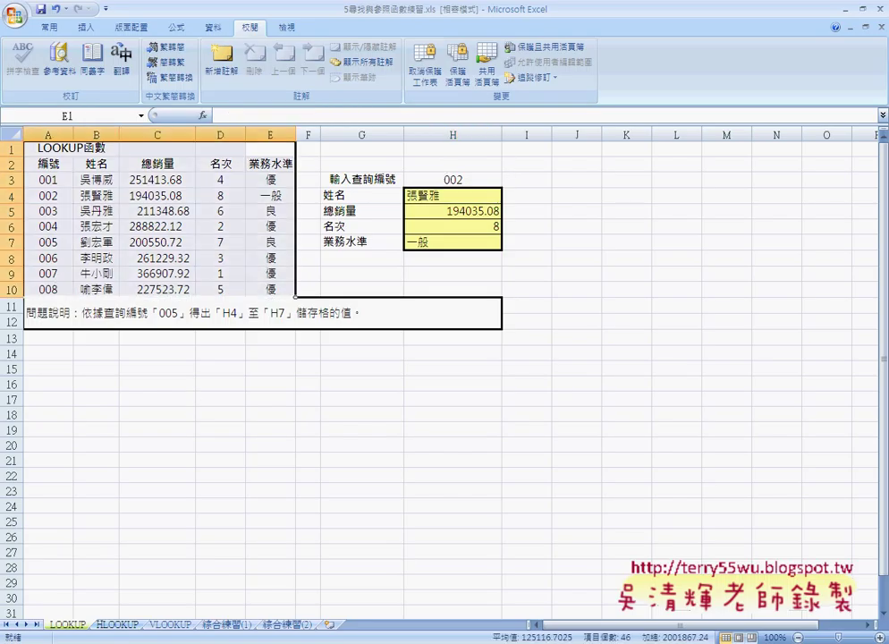
Insert a new blank worksheet, Sheet1, then go back to the LOOKUP sheet
left_click(331, 625)
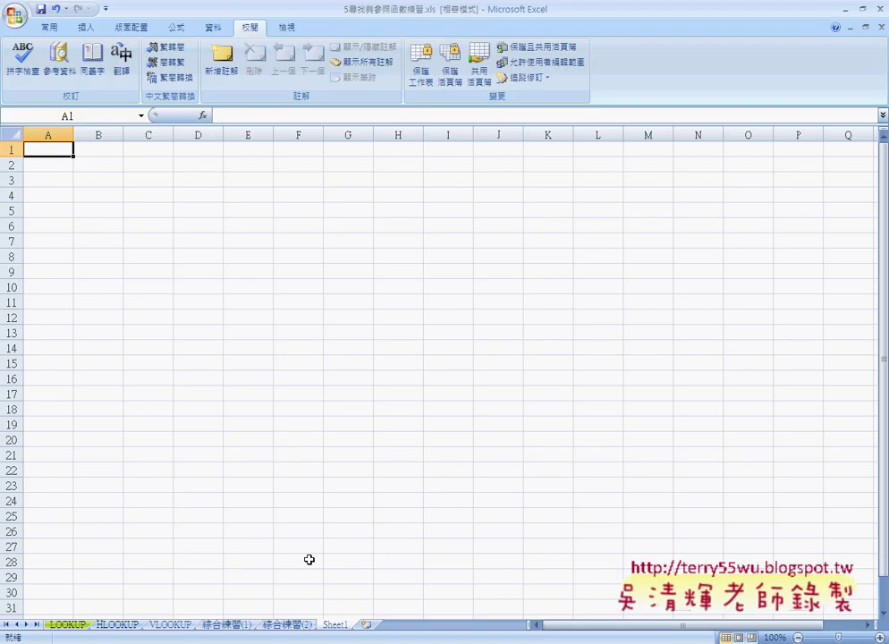
left_click(65, 625)
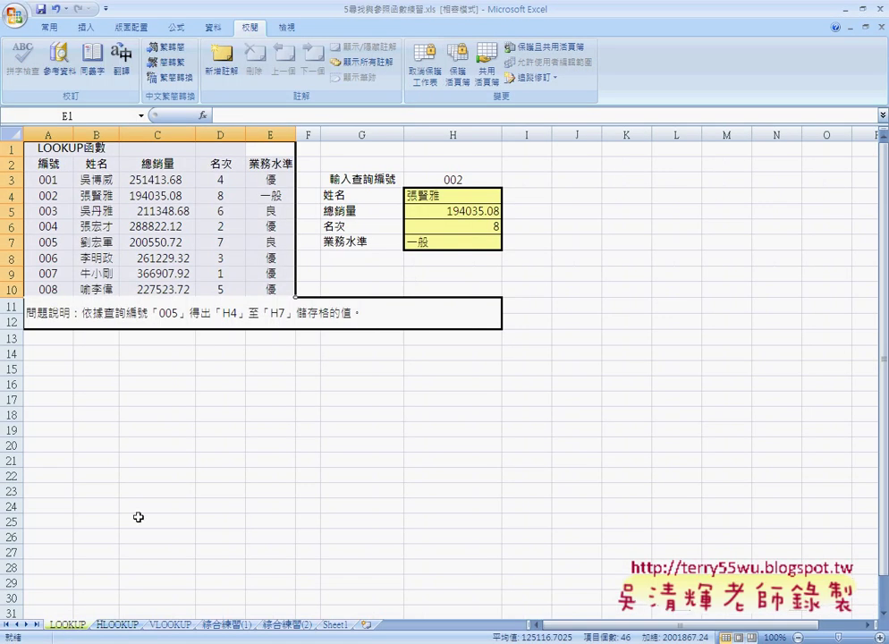